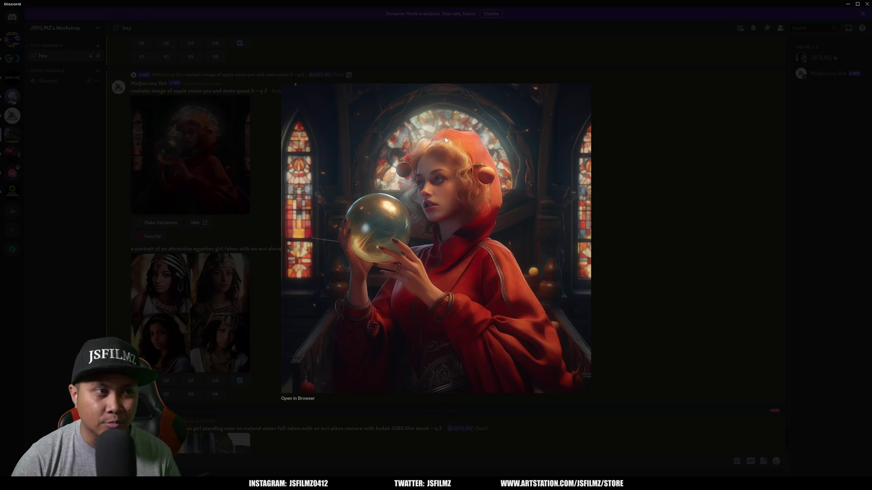
# Step: Save the enlarged red-robed girl render from Discord under the file name 'imagone'
pyautogui.rightClick(434, 235)
pyautogui.click(450, 253)
pyautogui.write('im')
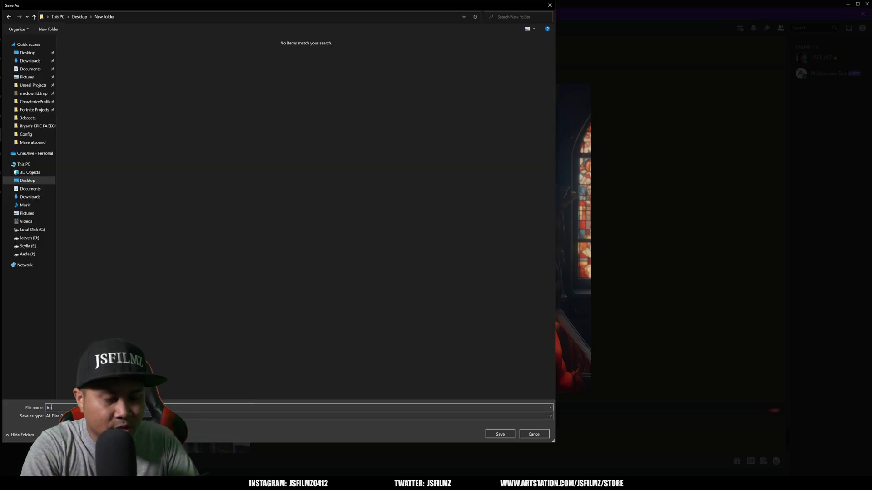
pyautogui.write('agone')
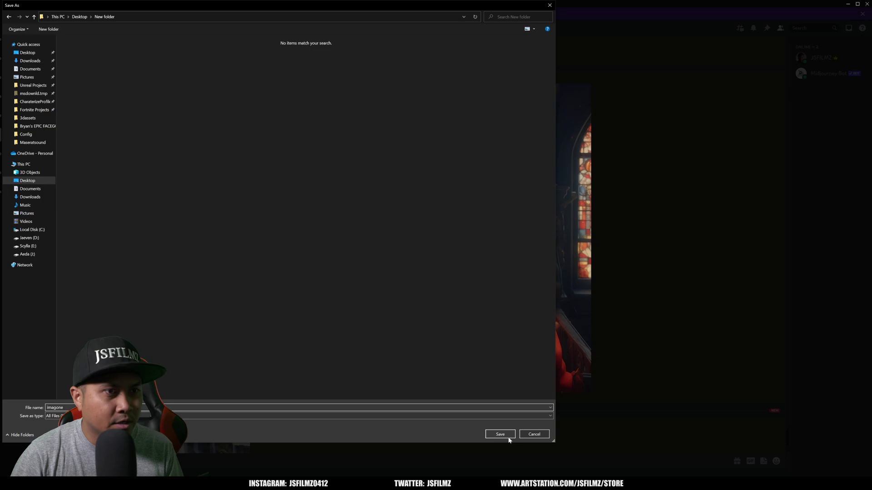
pyautogui.click(507, 435)
# Step: Drag imagone.jpg from Explorer into Uncrop, centred in a Custom 1024 × 576 frame
pyautogui.hotkey('alt', 'Tab')
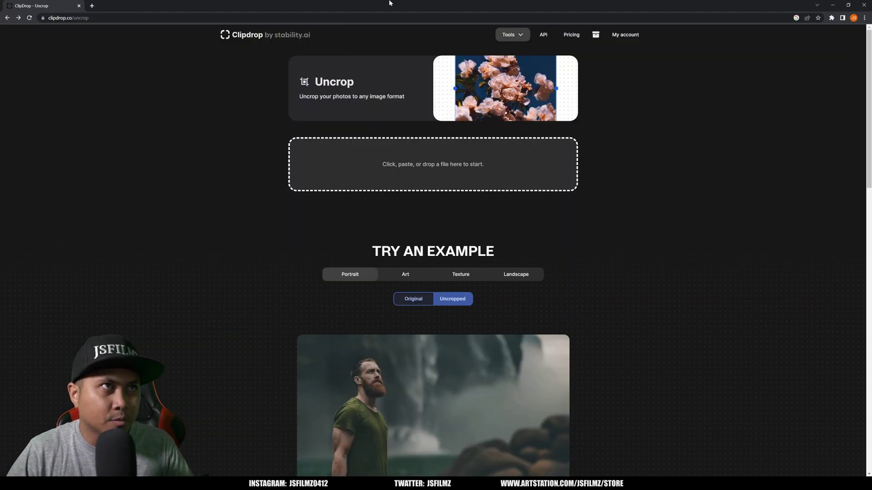
pyautogui.hotkey('alt', 'Tab')
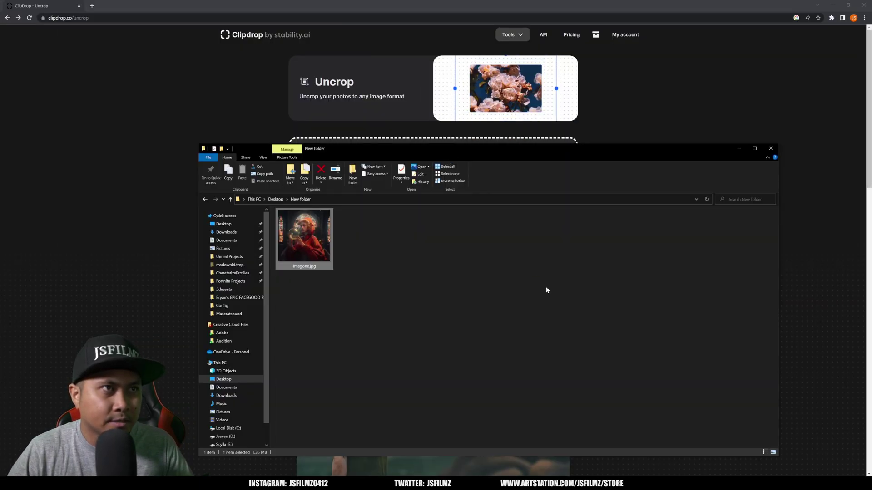
pyautogui.moveTo(410, 154); pyautogui.dragTo(479, 254)
pyautogui.moveTo(369, 338); pyautogui.dragTo(411, 167)
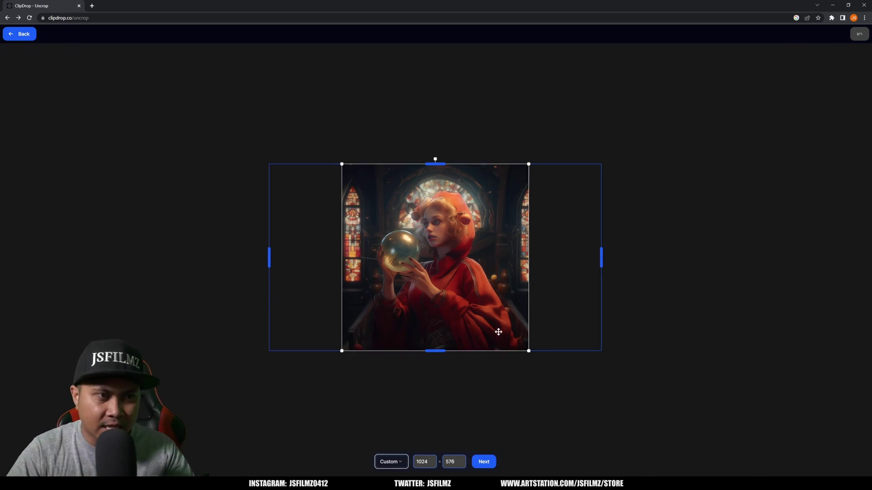
# Step: Generate the widened variants, compare them, and pick the candles and stained-glass lamp version
pyautogui.click(482, 464)
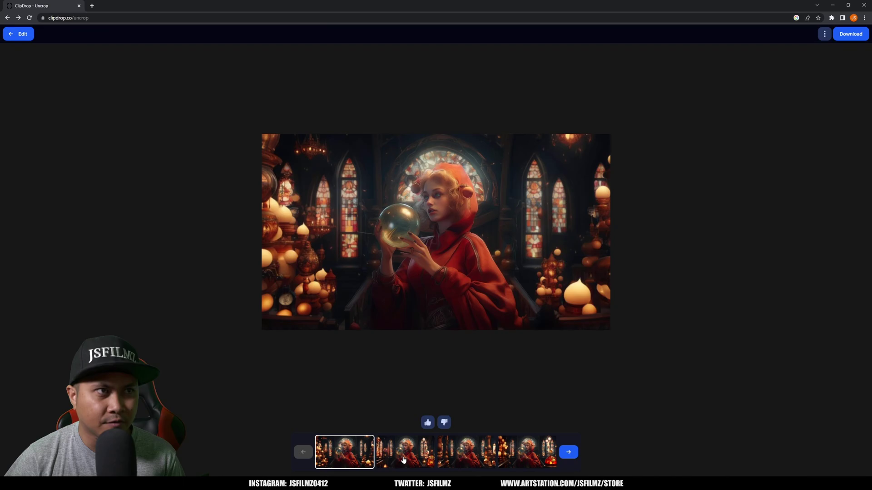
pyautogui.click(403, 460)
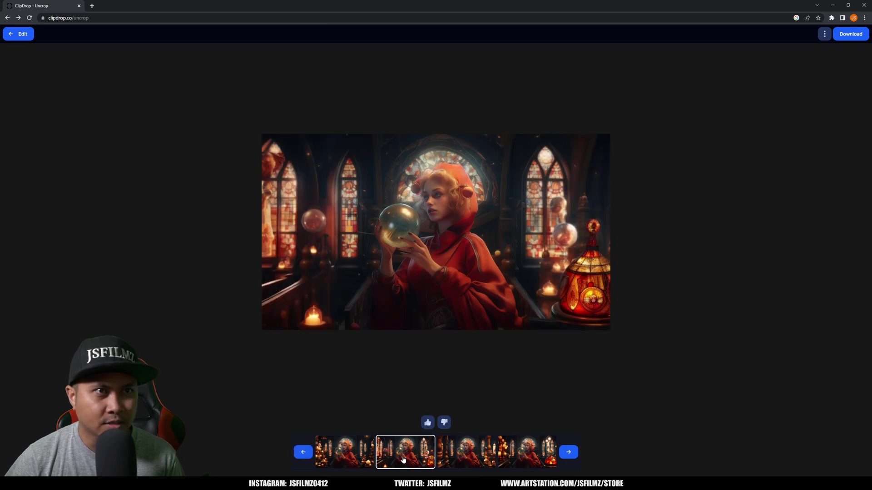
pyautogui.click(457, 459)
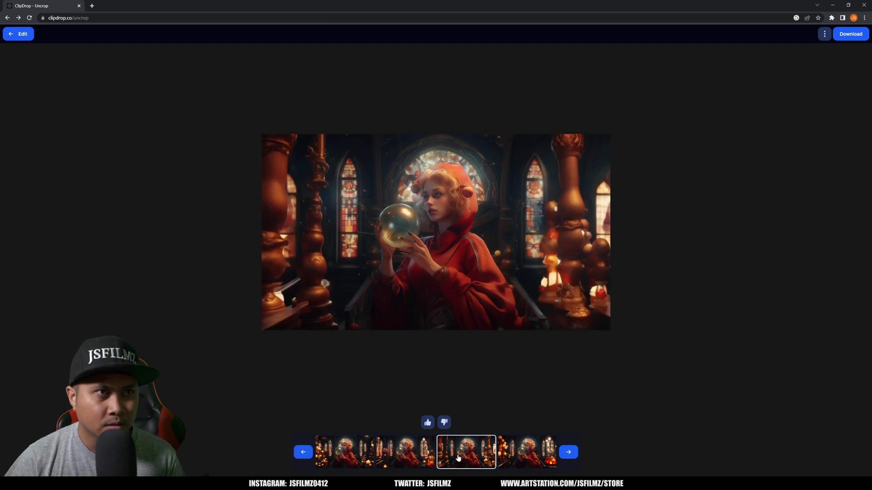
pyautogui.click(530, 456)
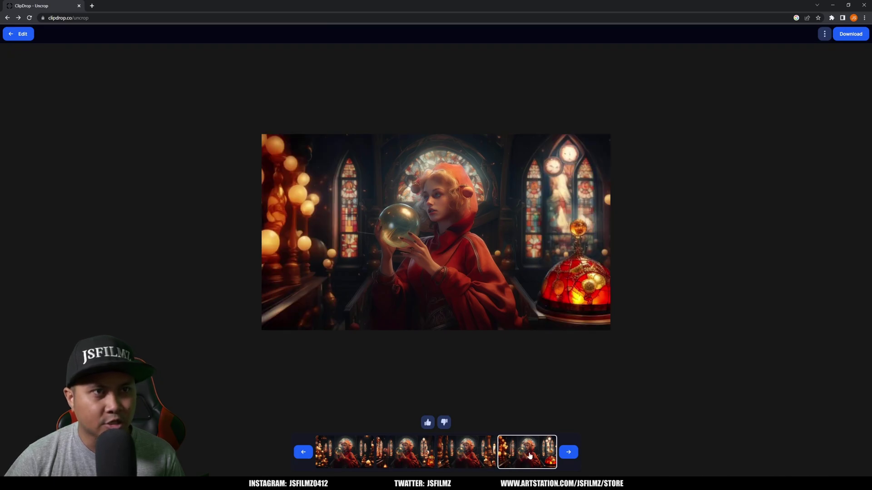
pyautogui.click(406, 454)
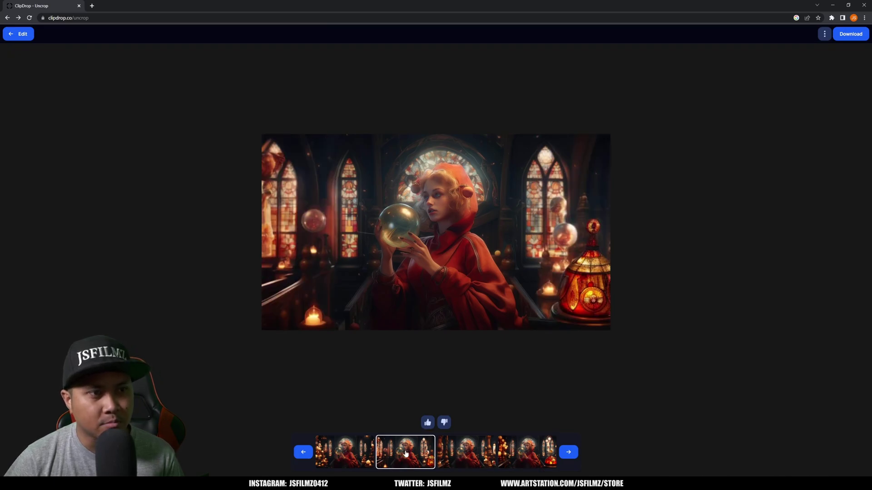
pyautogui.click(523, 456)
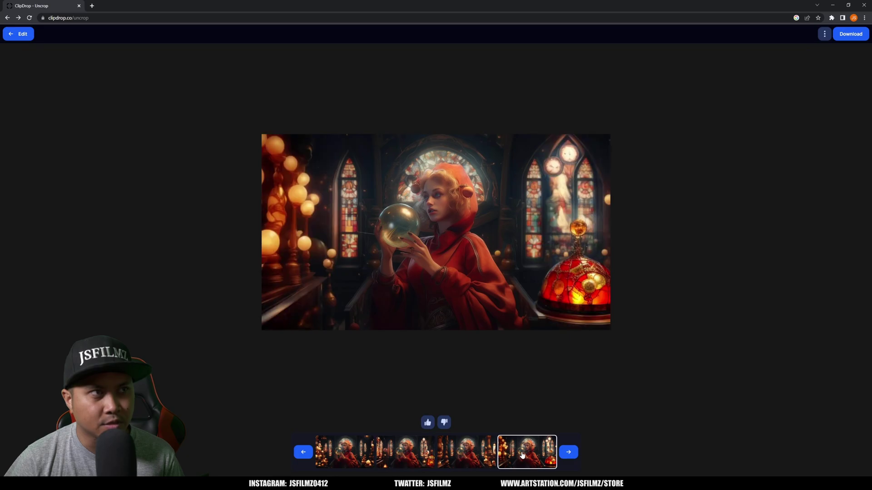
pyautogui.click(404, 453)
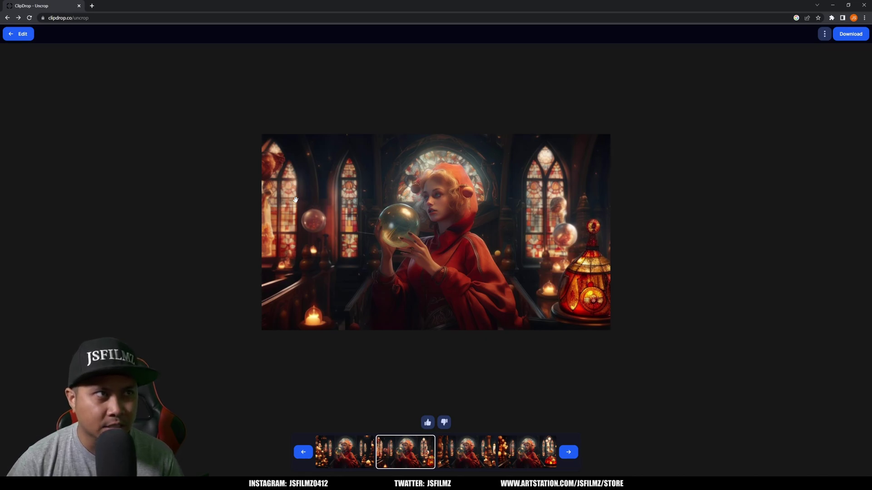
# Step: Dismiss the result image's context menu without saving and zoom into the chosen variant
pyautogui.rightClick(346, 226)
pyautogui.click(258, 200)
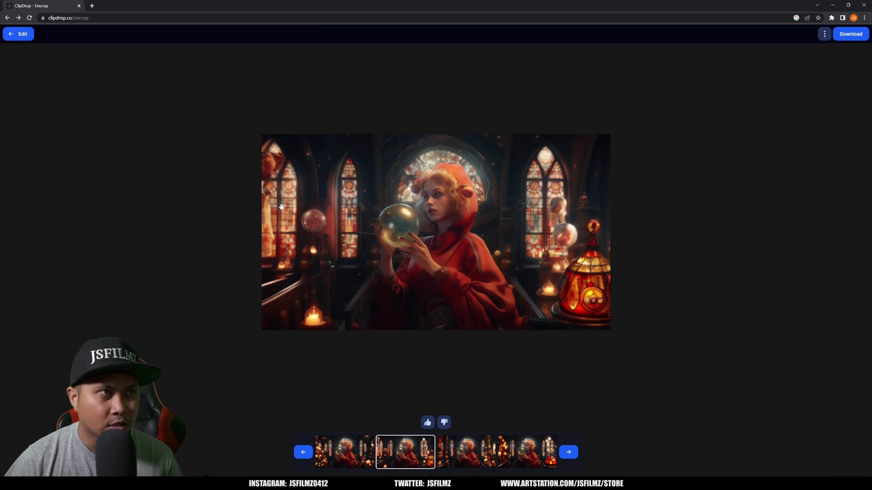
pyautogui.scroll(3, 309, 230)
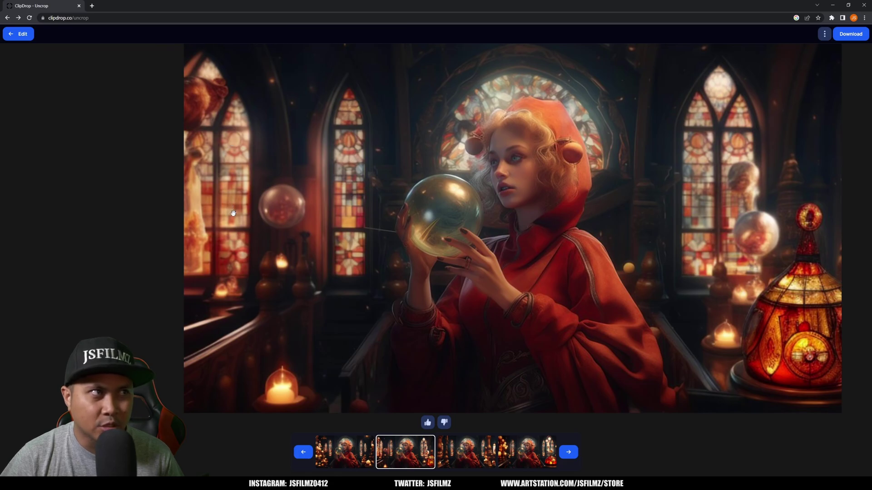
pyautogui.scroll(-2, 490, 293)
pyautogui.scroll(-2, 491, 292)
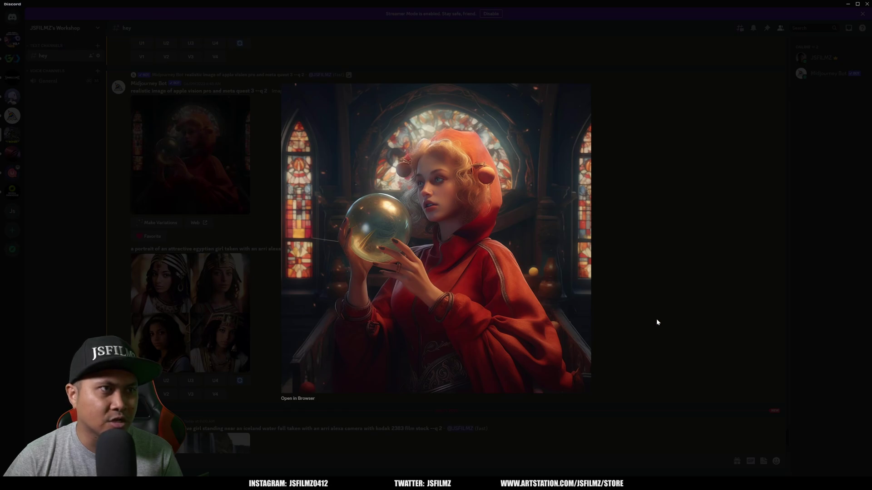
# Step: Inspect the Iceland waterfall grid and request the U3 upscale
pyautogui.click(657, 322)
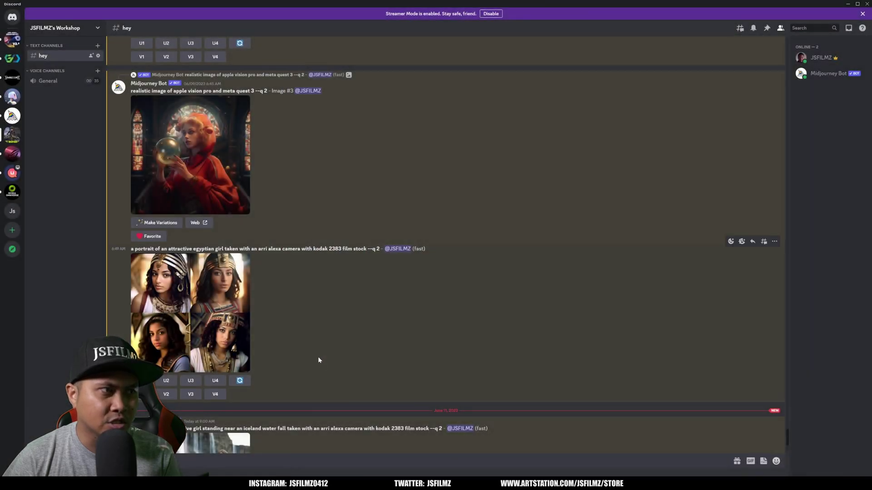
pyautogui.scroll(-3, 318, 356)
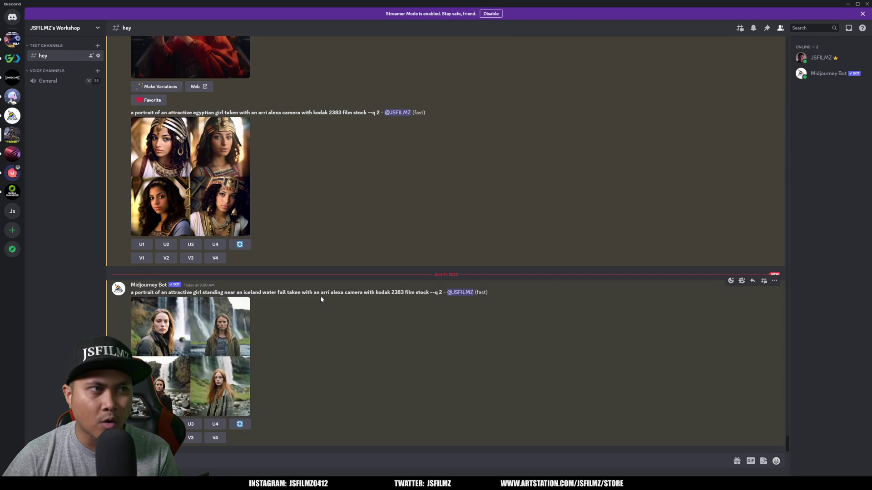
pyautogui.click(240, 369)
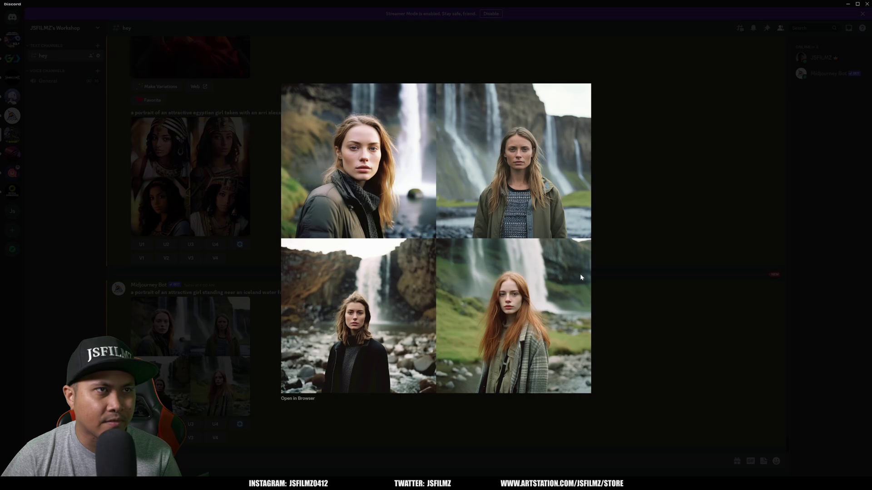
pyautogui.press('Escape')
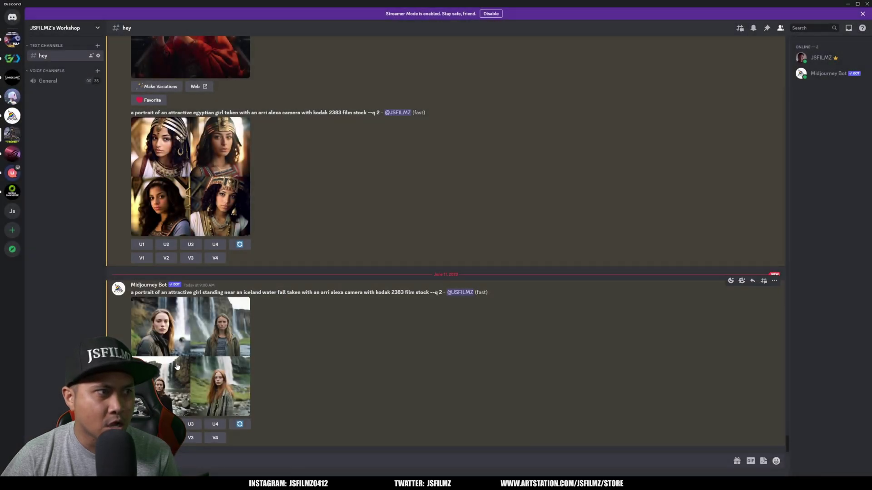
pyautogui.click(215, 438)
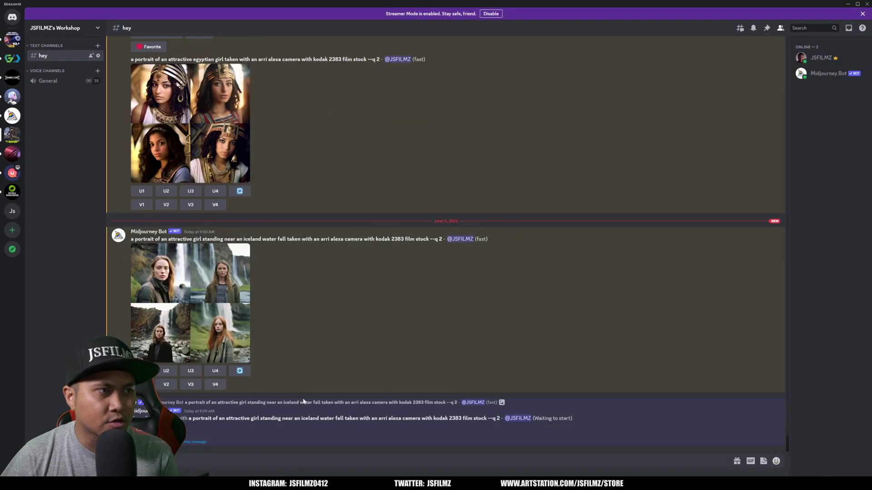
# Step: Open the upscaled waterfall portrait full size and save it as Iceland.png
pyautogui.scroll(3, 195, 364)
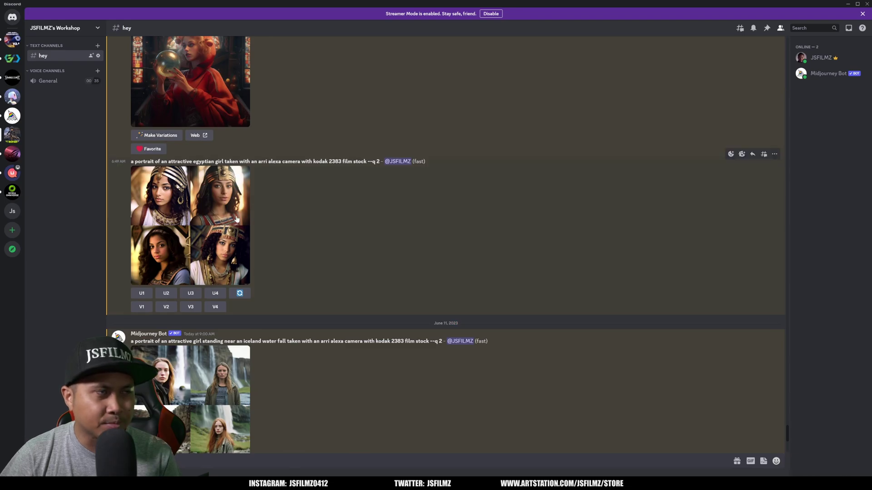
pyautogui.click(217, 186)
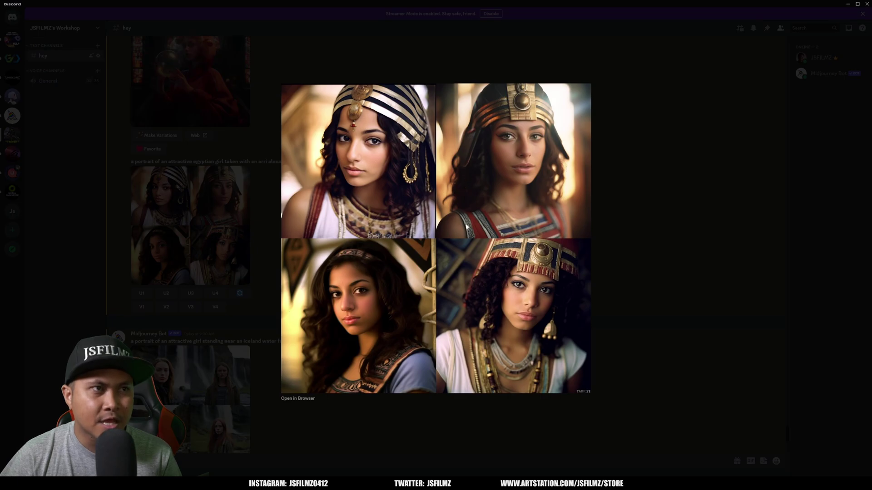
pyautogui.click(686, 315)
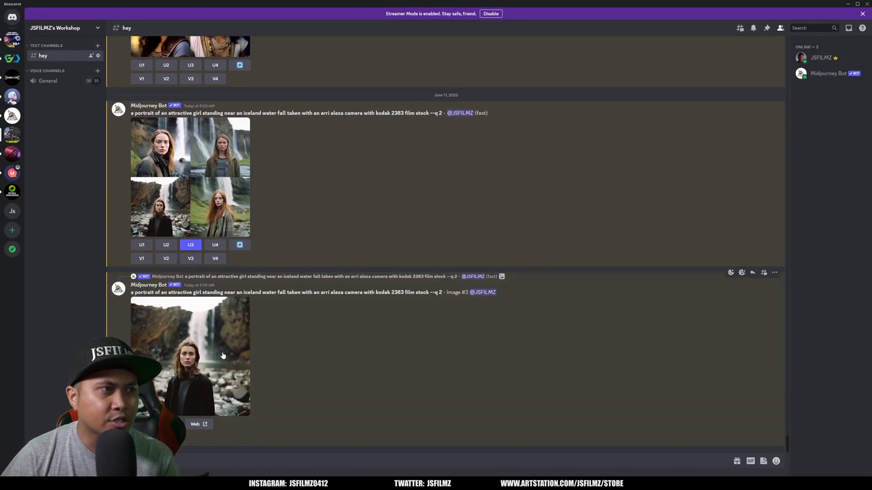
pyautogui.click(222, 355)
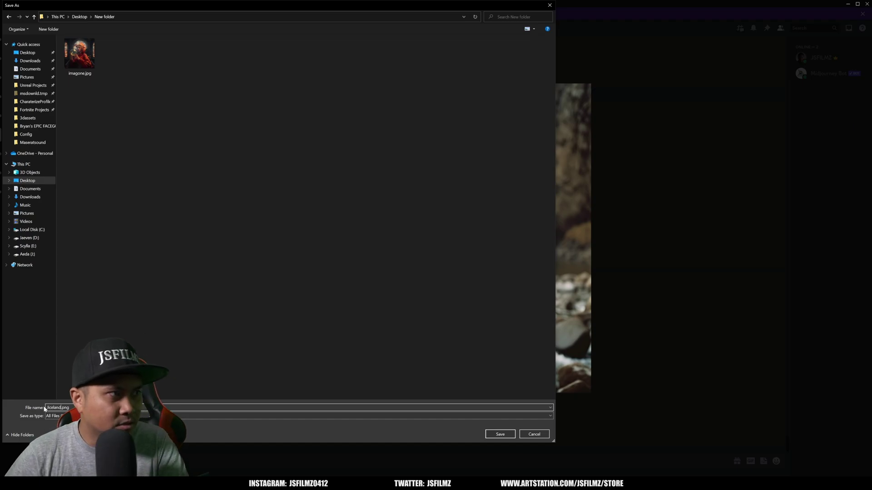
pyautogui.click(501, 434)
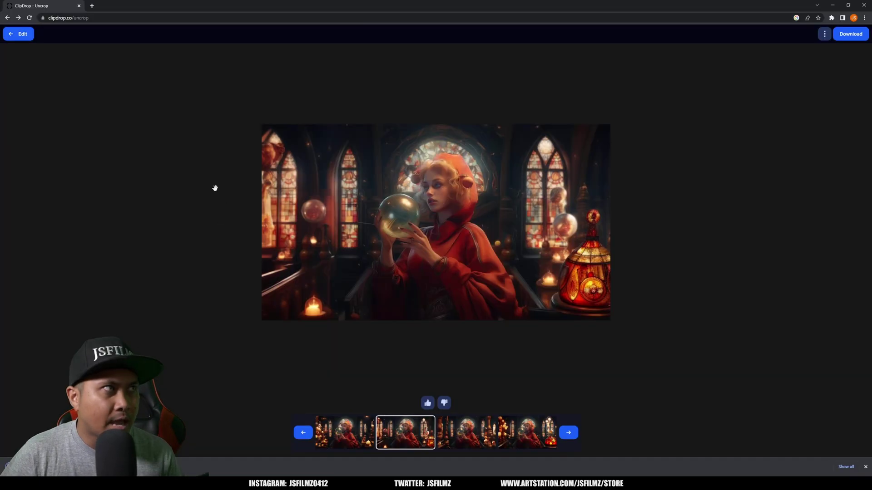
# Step: Return to the Uncrop start page and drop Iceland.png into a Custom 1024 × 576 frame
pyautogui.click(24, 38)
pyautogui.click(26, 38)
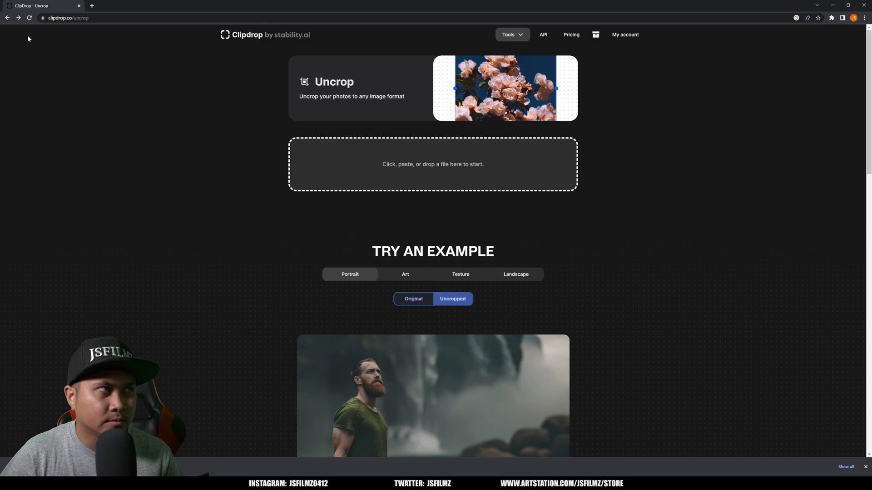
pyautogui.hotkey('alt', 'Tab')
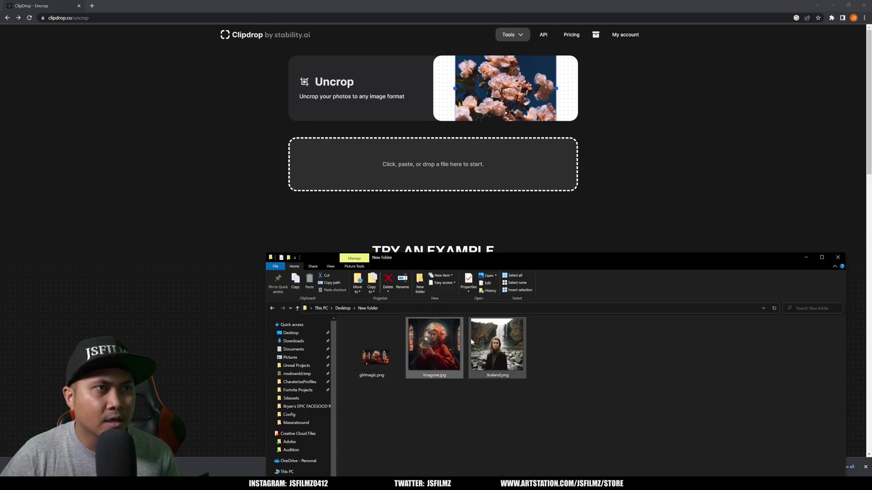
pyautogui.moveTo(470, 339); pyautogui.dragTo(442, 184)
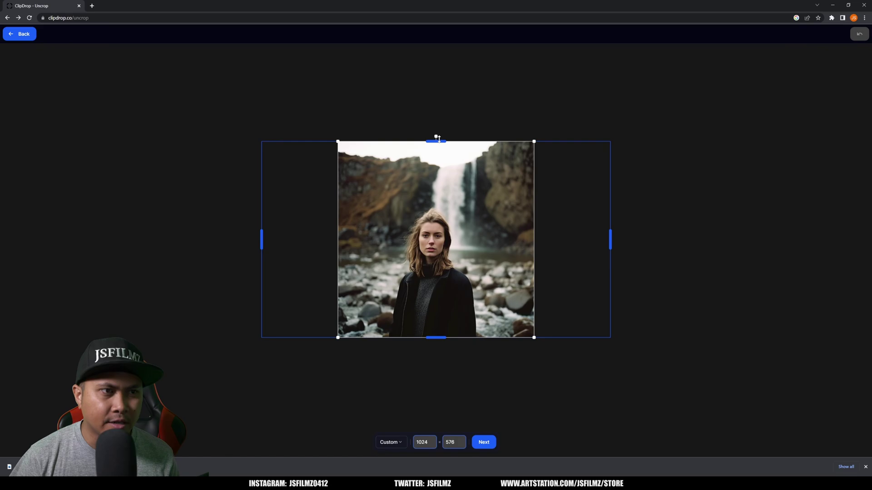
# Step: Generate the outpainted waterfall variants, preview all four, and settle on the fourth
pyautogui.click(483, 442)
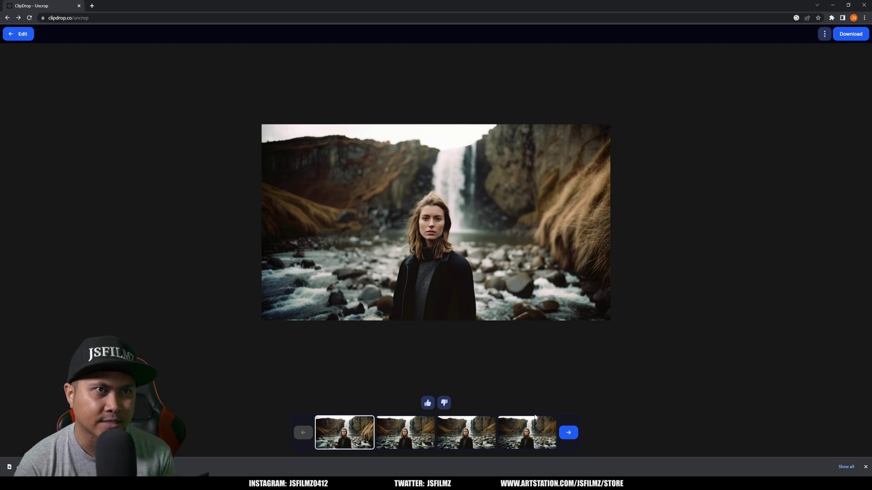
pyautogui.click(544, 433)
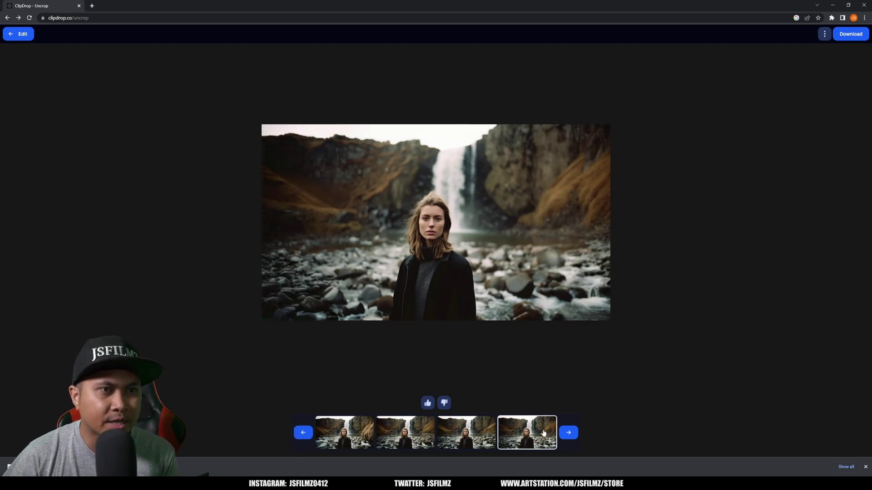
pyautogui.click(365, 438)
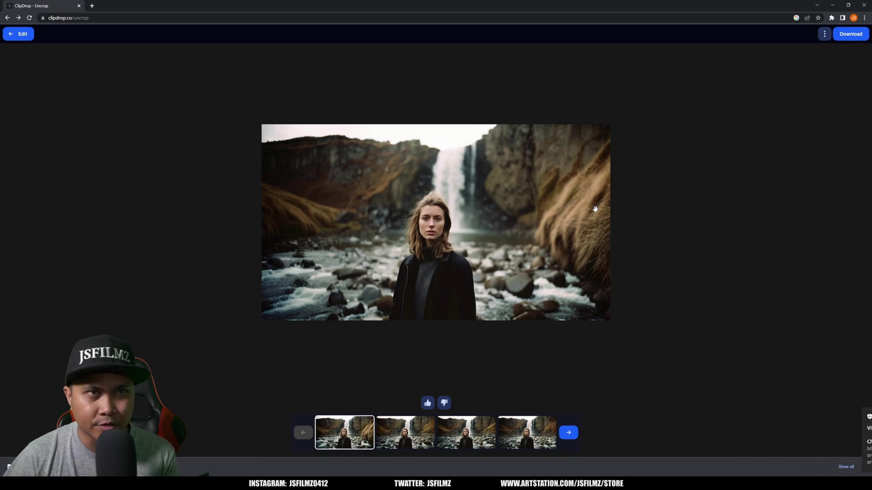
pyautogui.click(410, 425)
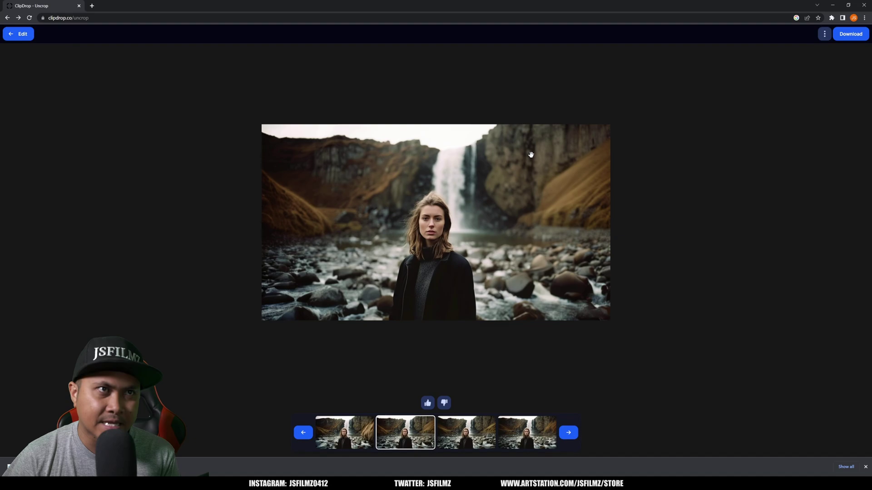
pyautogui.click(469, 435)
pyautogui.click(535, 434)
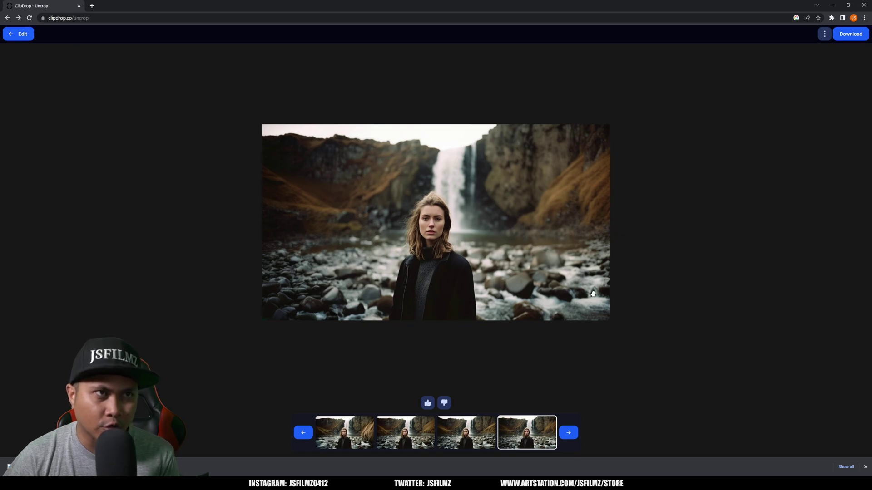
pyautogui.scroll(2, 482, 299)
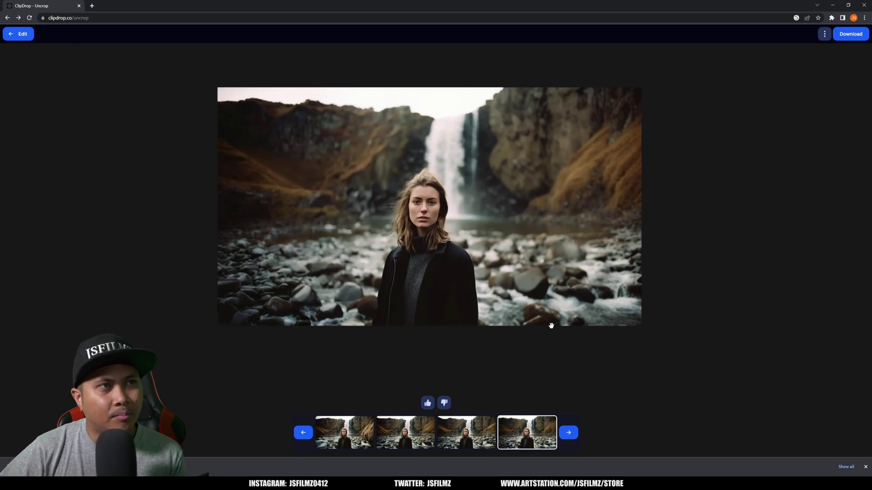